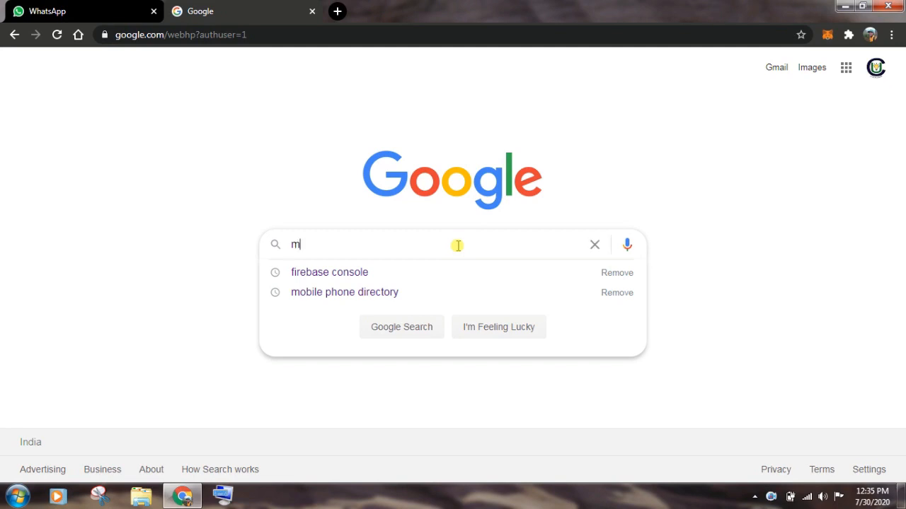
- Search Google for meet.google.com and open the Google Meet site from the results
text(eet)
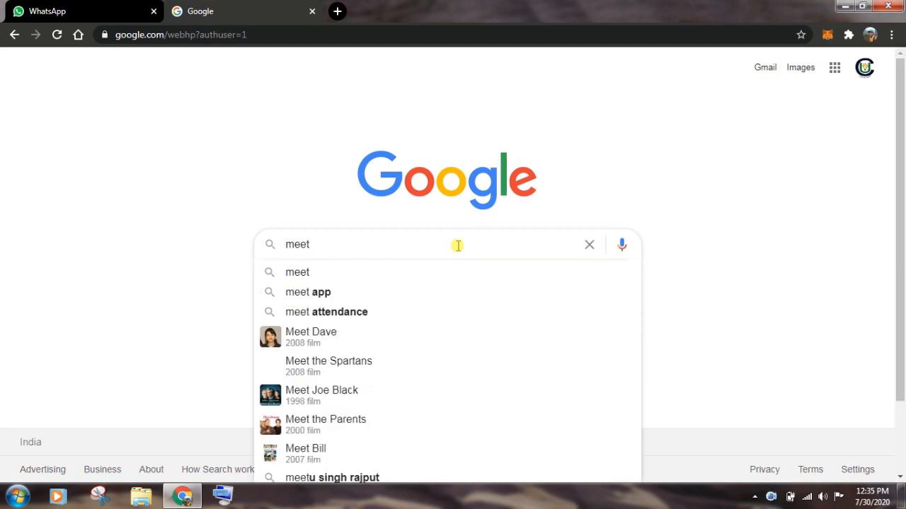
text(.)
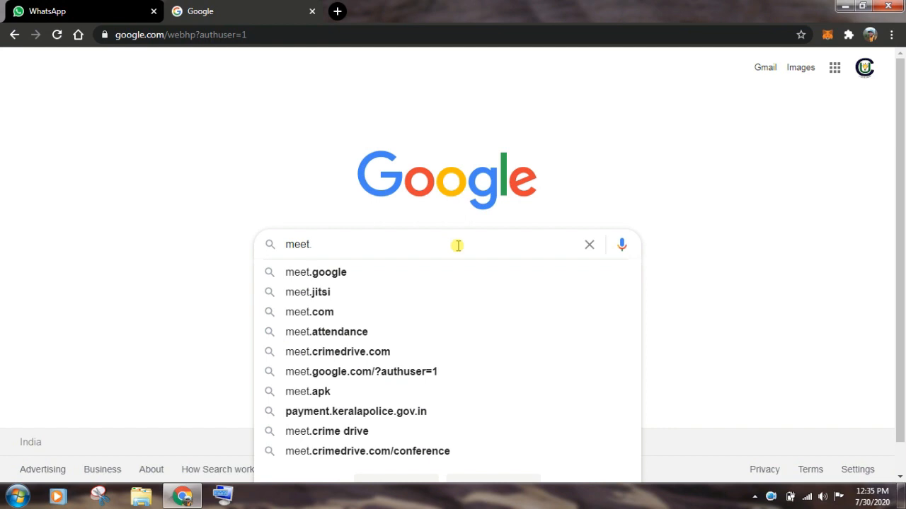
text(goo)
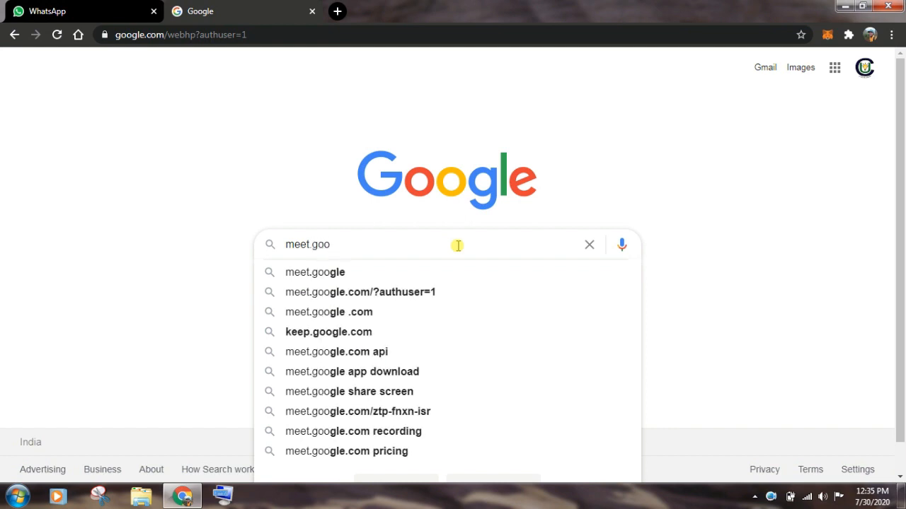
text(gle.com)
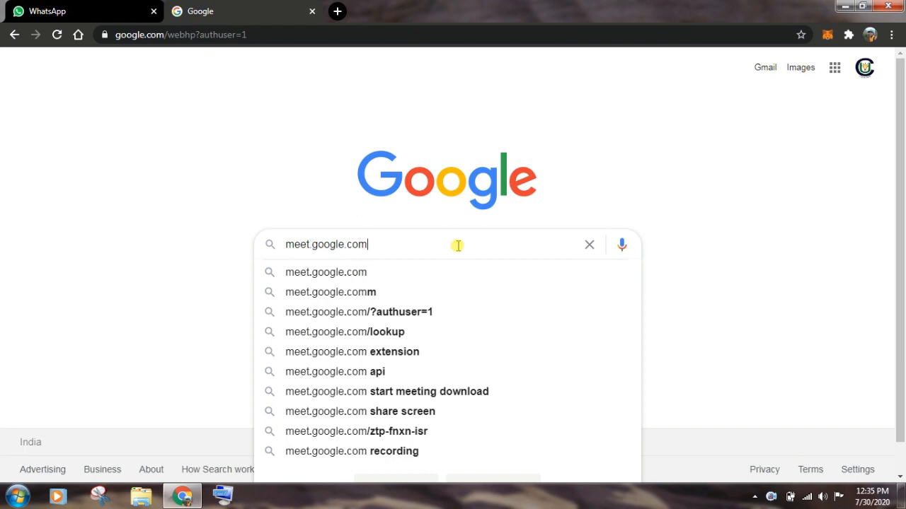
key(Return)
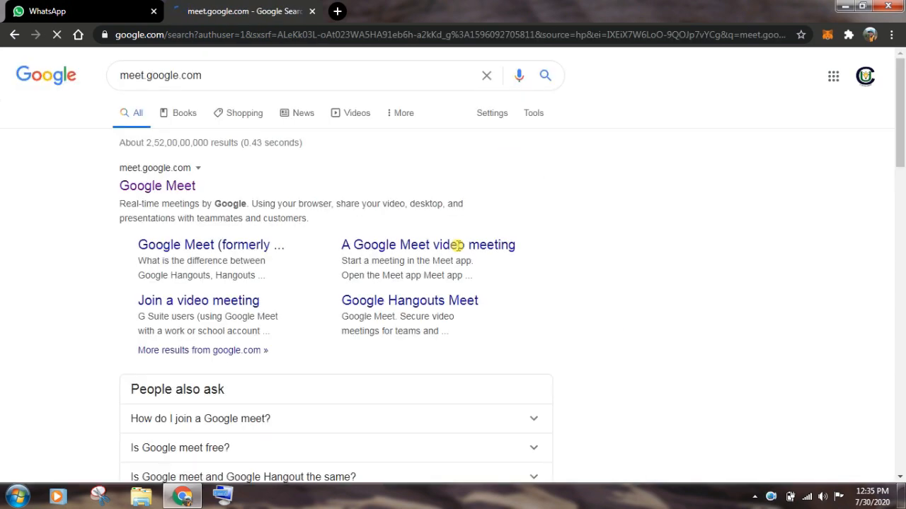
click(178, 192)
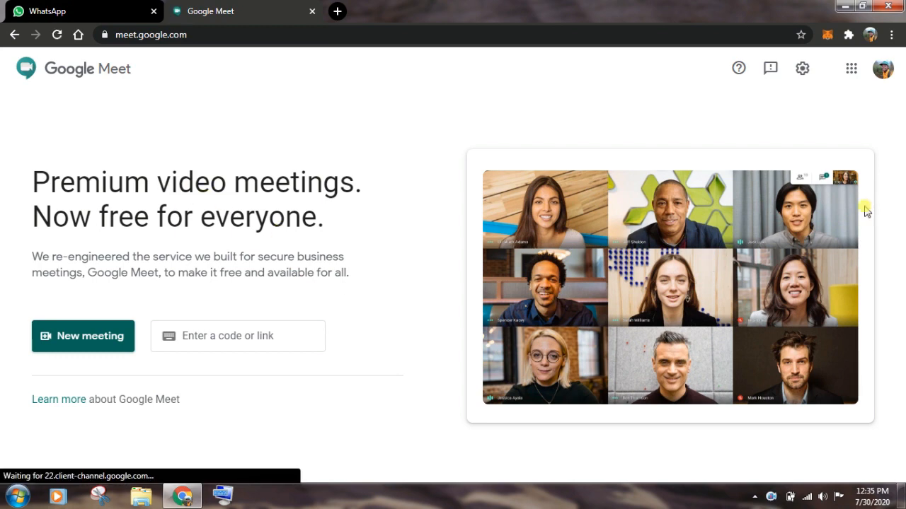
- In a new tab, switch to the Code Uniq Google account and open Google Calendar, dismissing its video conferencing introduction
click(338, 11)
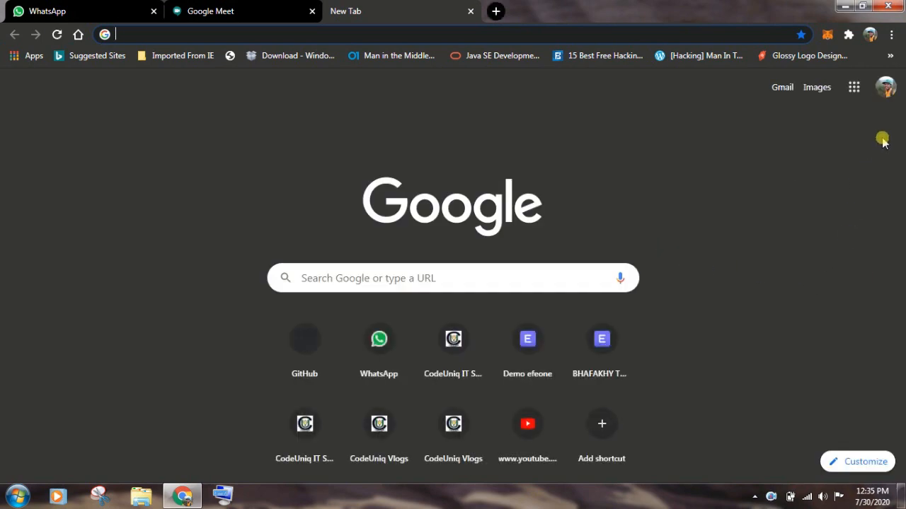
click(884, 87)
click(793, 300)
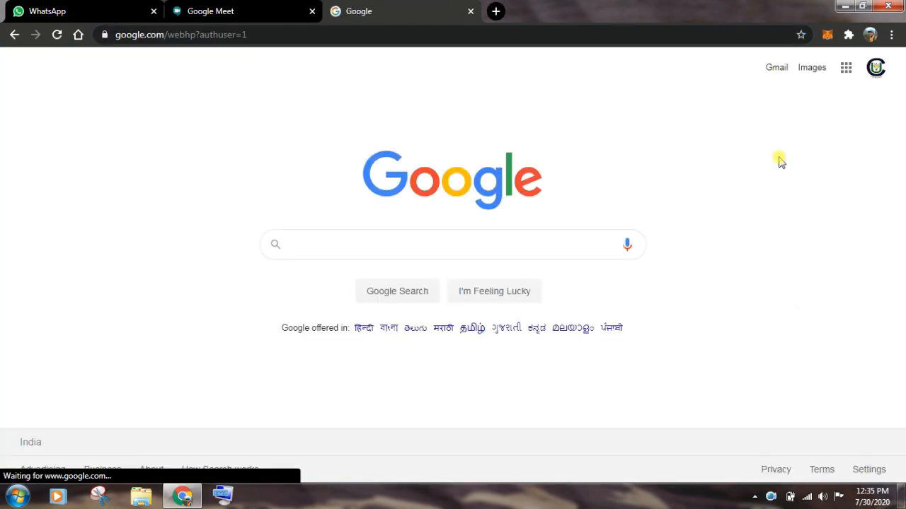
click(846, 68)
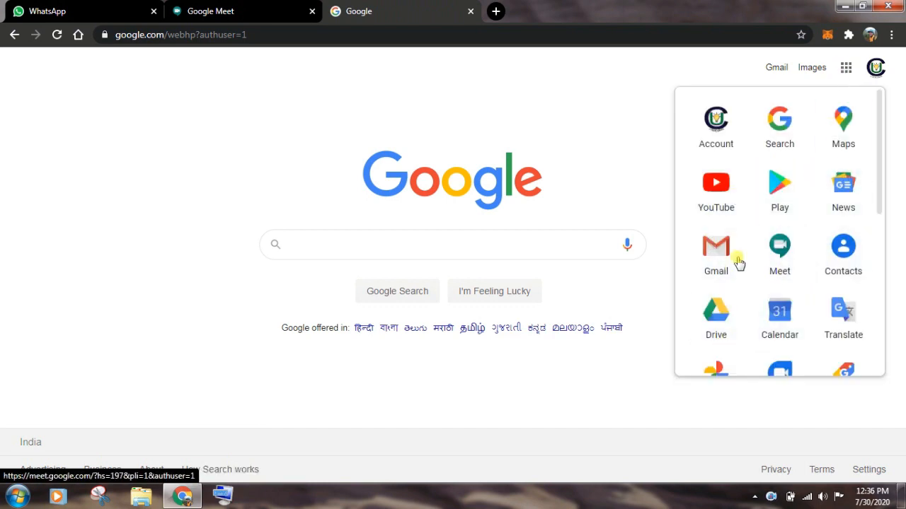
click(770, 321)
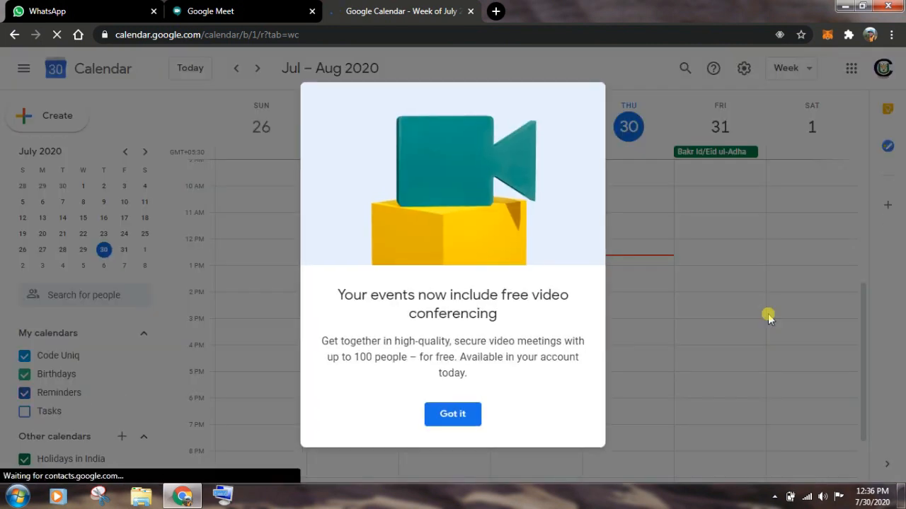
click(470, 418)
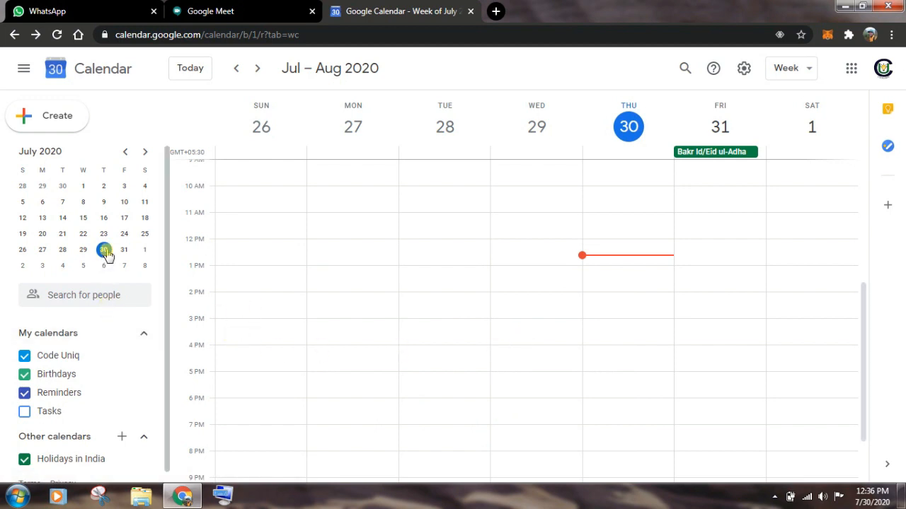
- Create a calendar event titled "Video Conference" and add Google Meet video conferencing to it
click(38, 121)
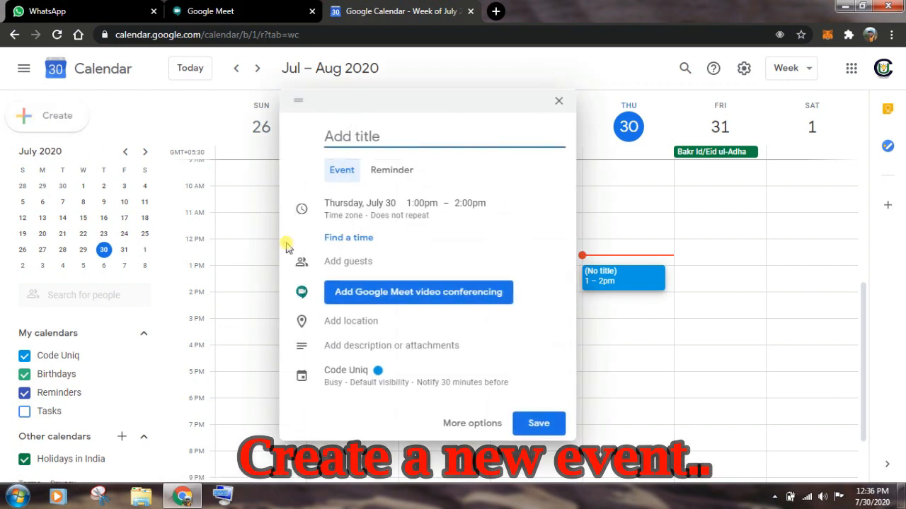
click(372, 172)
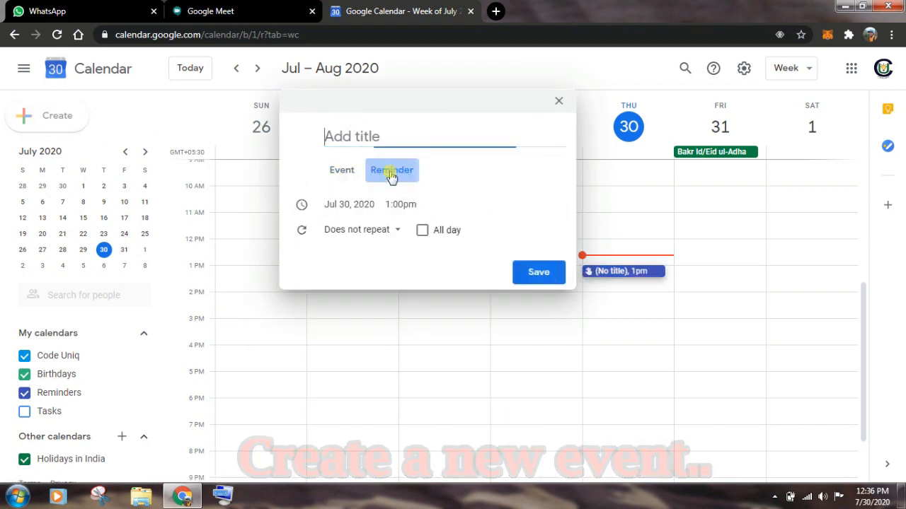
click(342, 172)
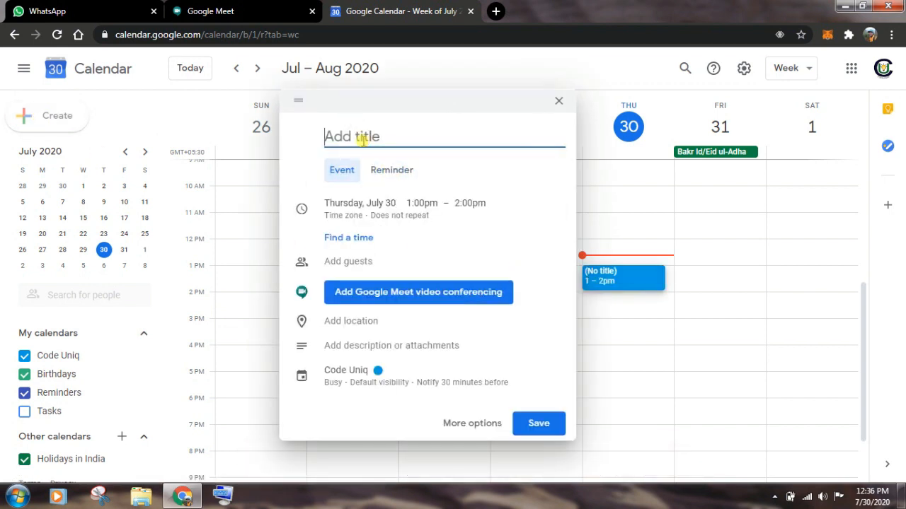
text(Video Conference)
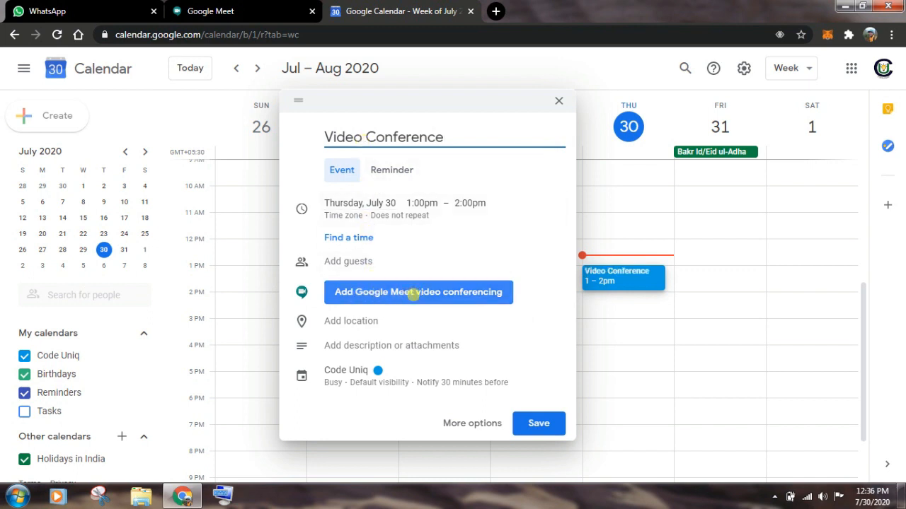
click(414, 294)
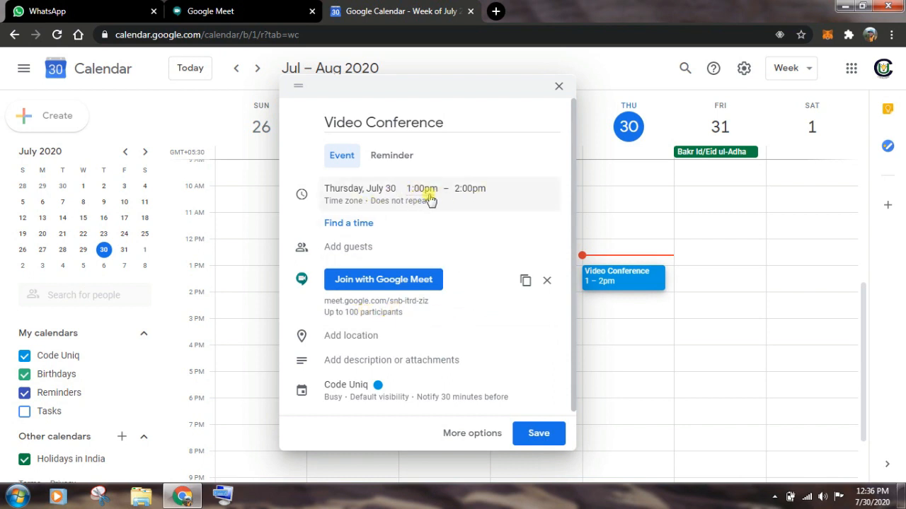
- Set the event's location to Payyoli, Kerala, India, and enter "Video Luctures" as its description
scroll(319, 329, down, 1)
click(354, 332)
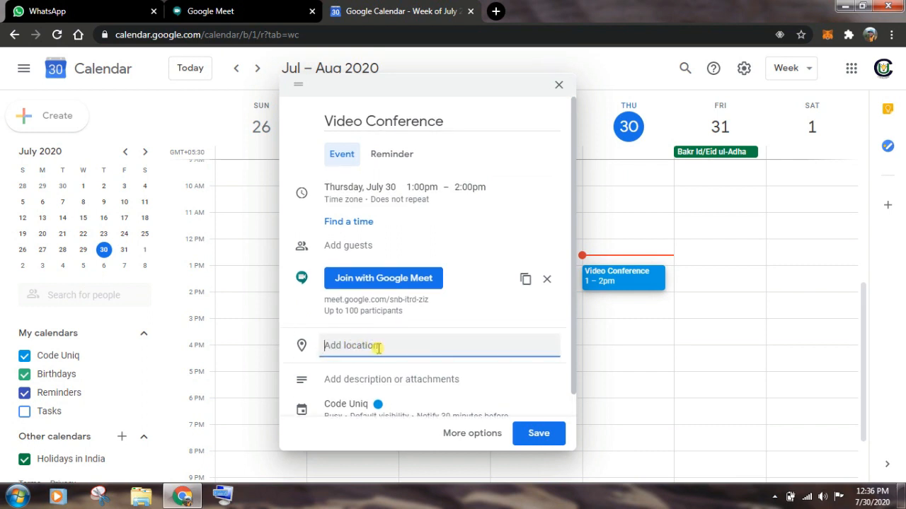
text(Pa)
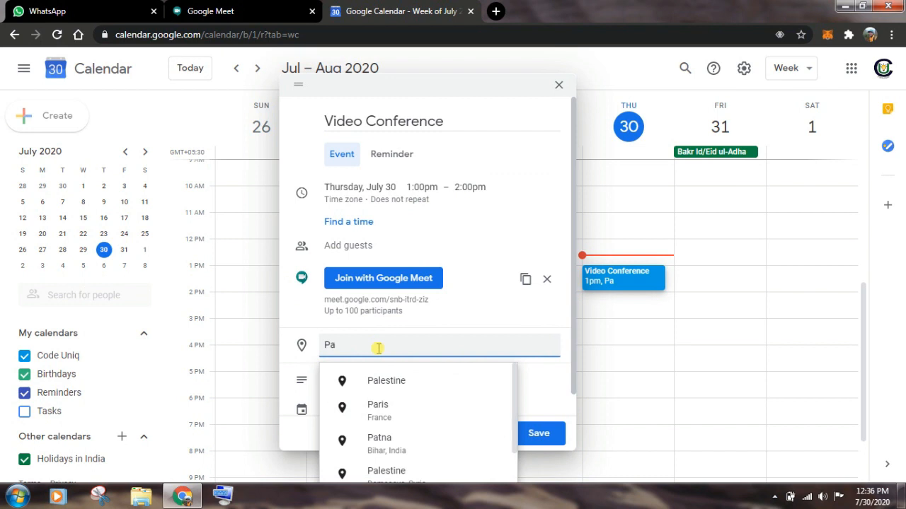
text(yyoli)
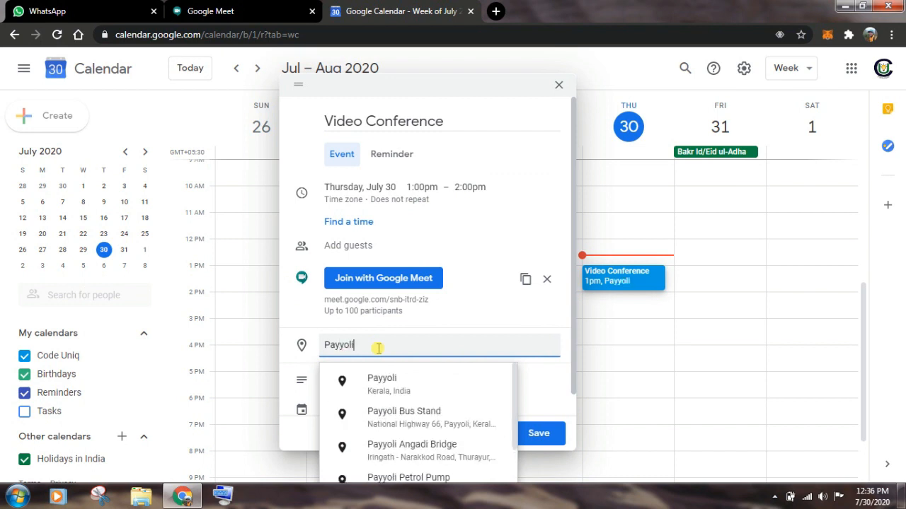
click(388, 384)
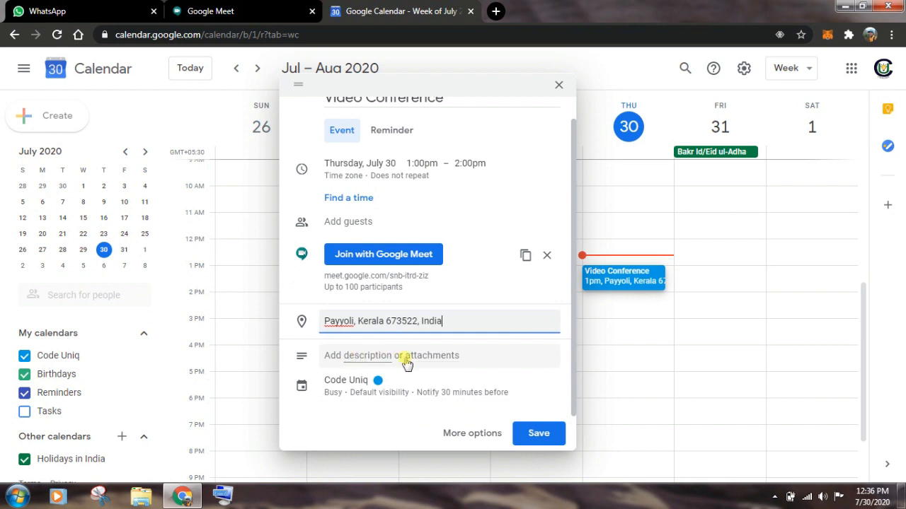
click(362, 359)
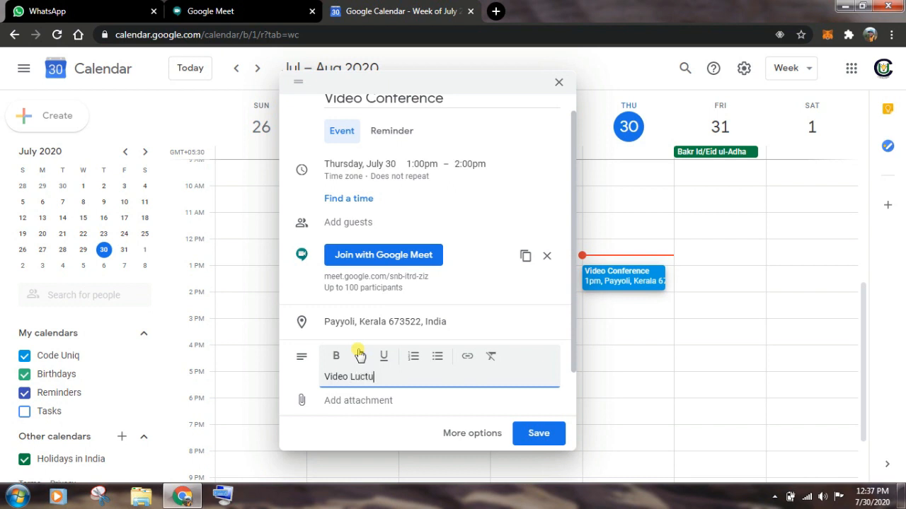
scroll(402, 414, down, 2)
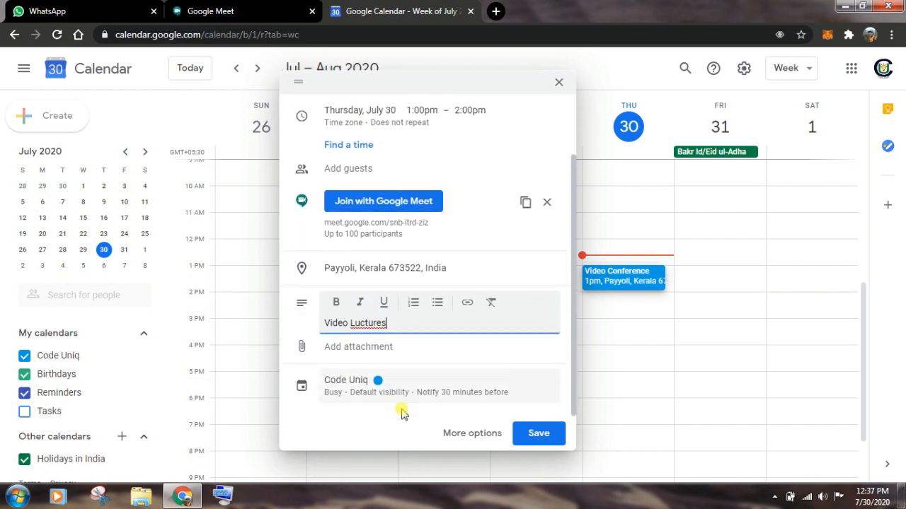
- Add a guest to the event by picking the suggested contact's e-mail address
scroll(469, 348, up, 3)
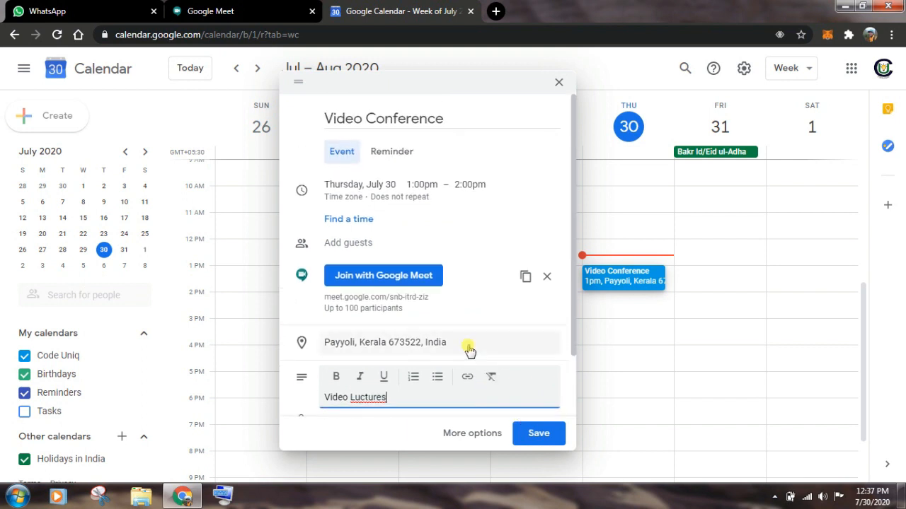
click(357, 243)
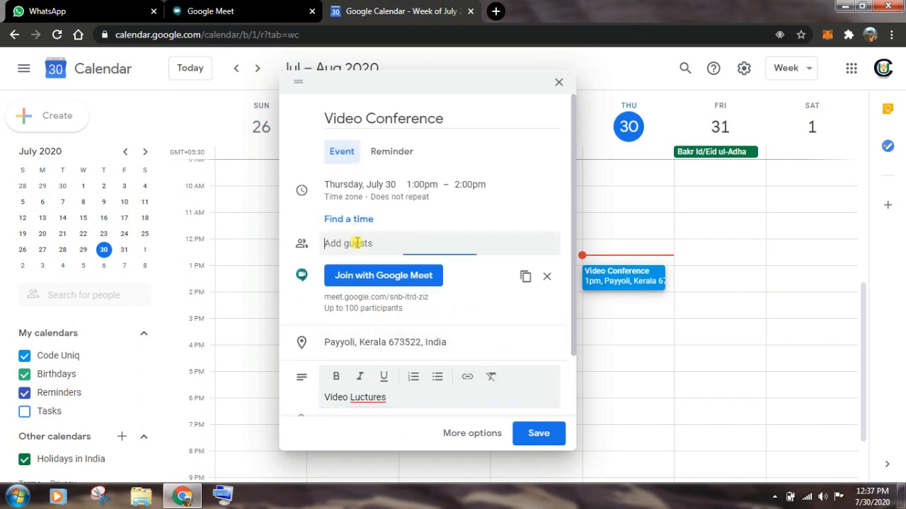
text(sherin)
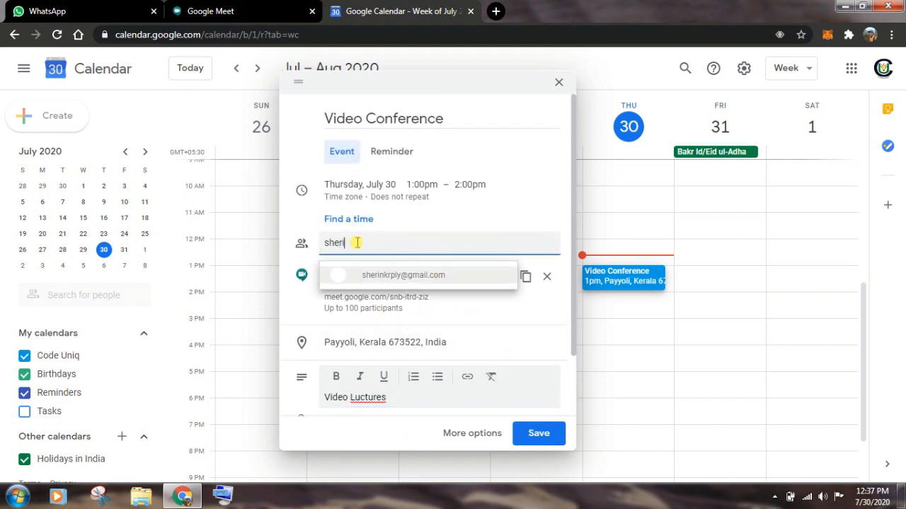
click(379, 276)
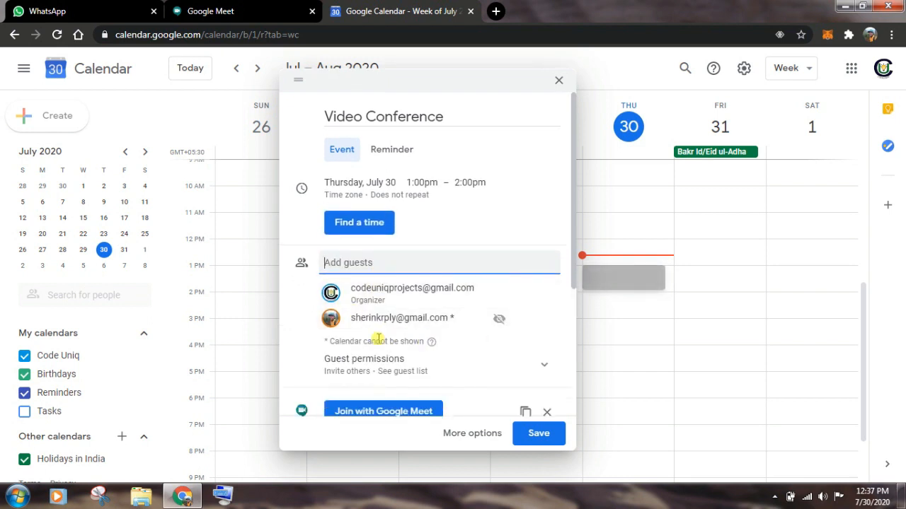
click(500, 320)
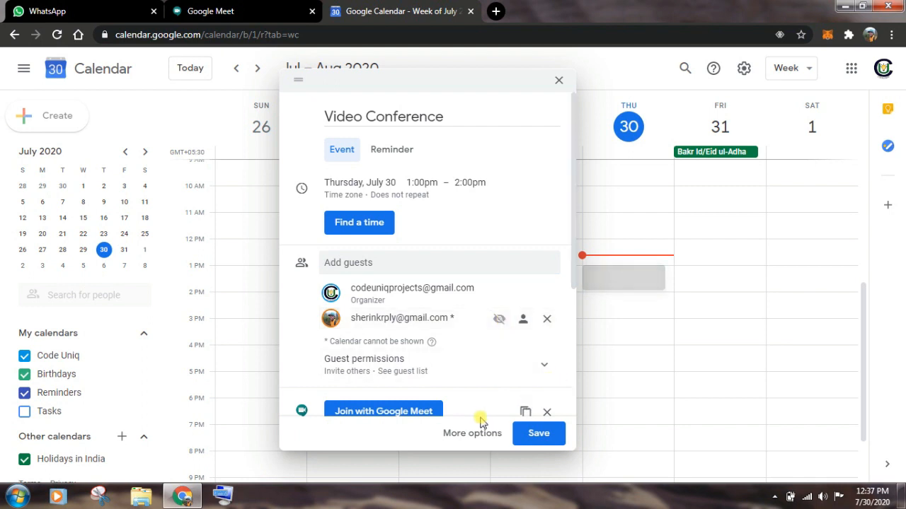
- Save the Video Conference event, answer the follow-up dialog and dismiss the saved notice
scroll(375, 365, down, 1)
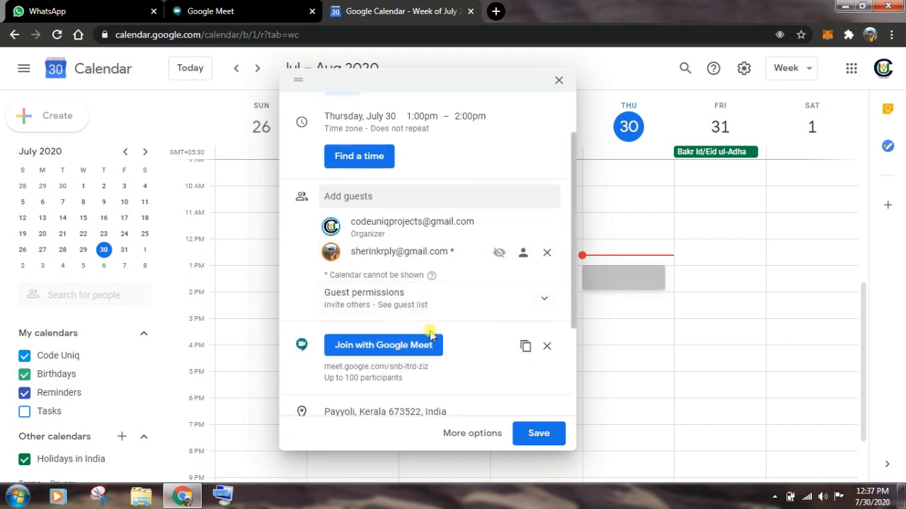
click(530, 432)
click(578, 296)
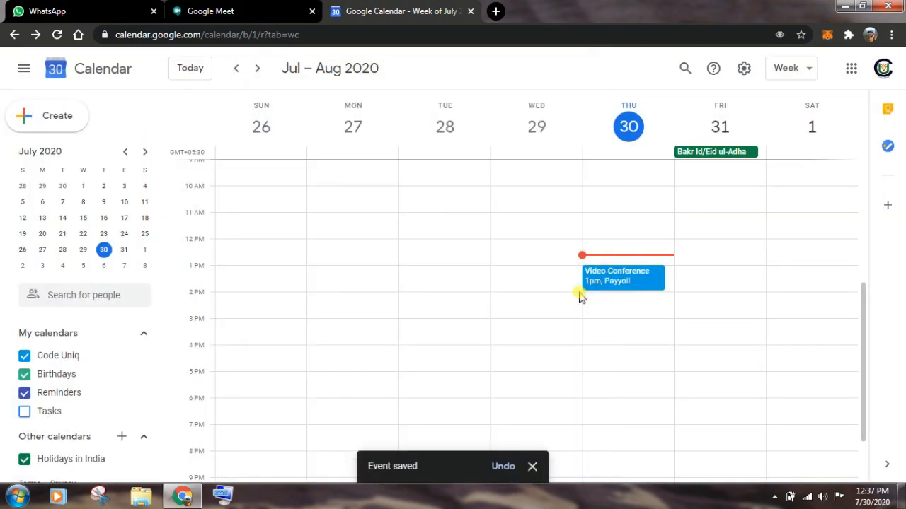
click(532, 468)
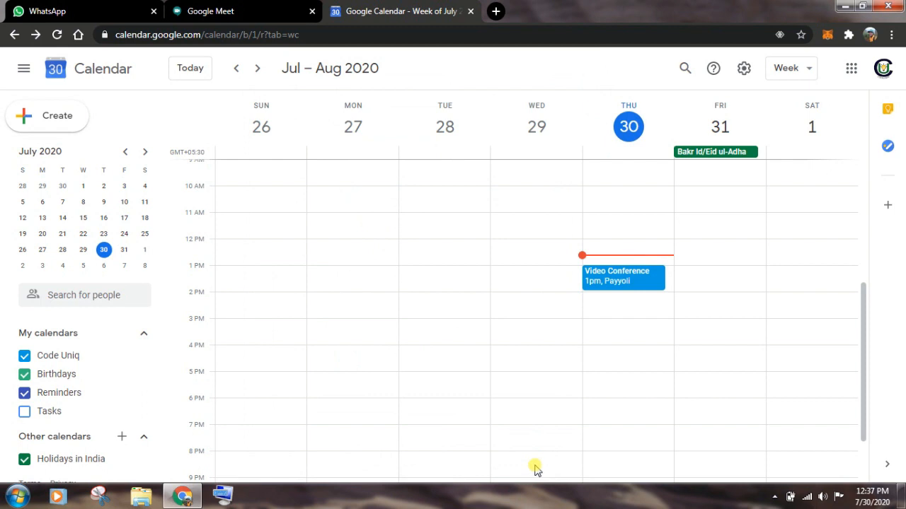
- Open the saved Video Conference event's details and copy its Google Meet conference information
click(620, 284)
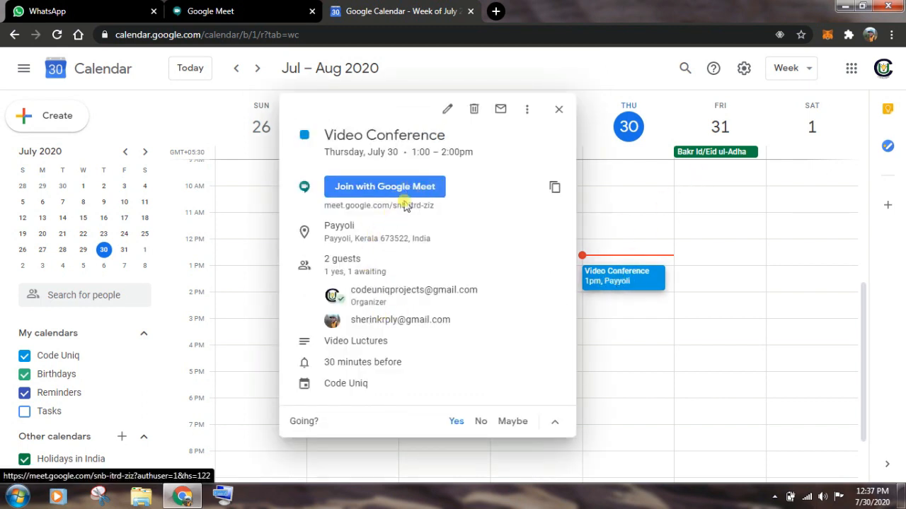
drag(435, 206, 328, 211)
click(317, 206)
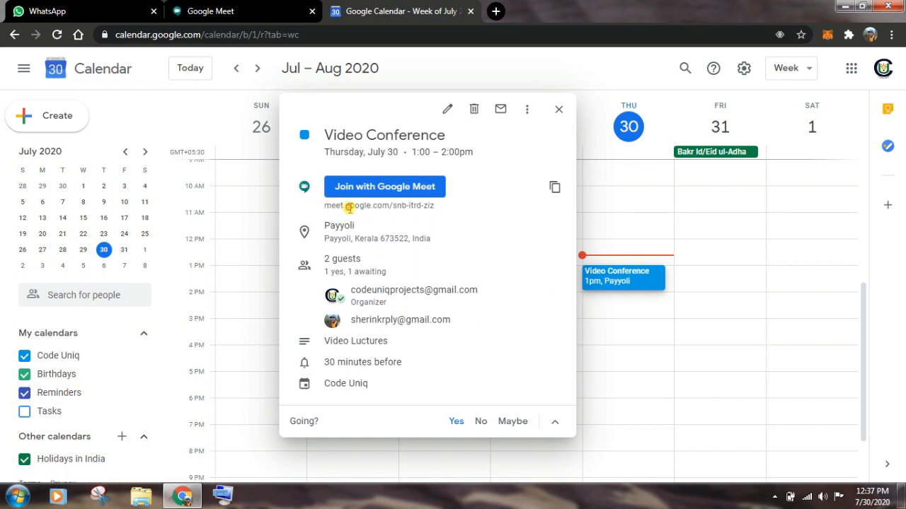
triple_click(348, 207)
click(555, 188)
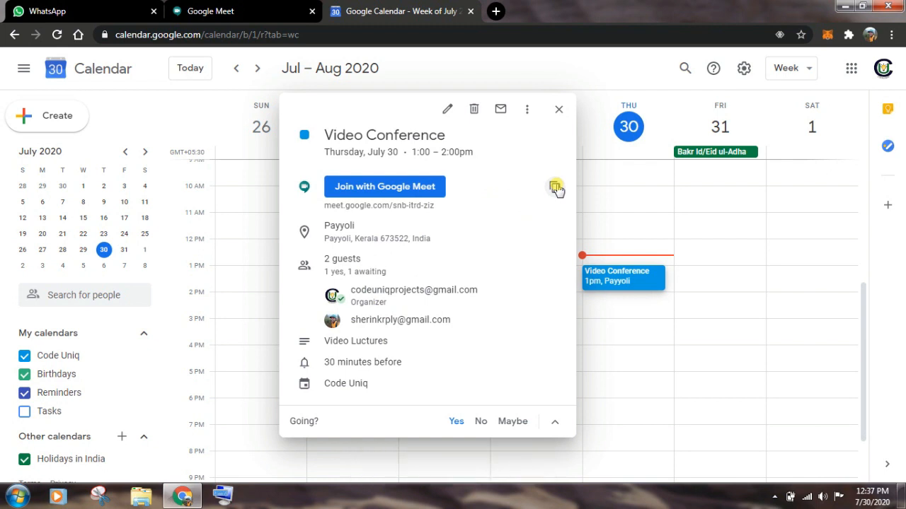
- Load the copied meeting link in the existing Google Meet tab and ask to join the call with the guest account
click(273, 8)
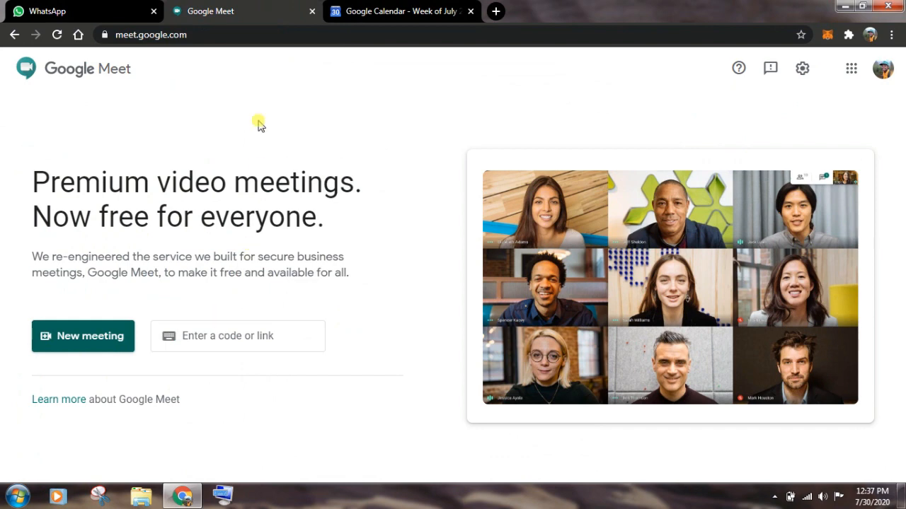
triple_click(225, 34)
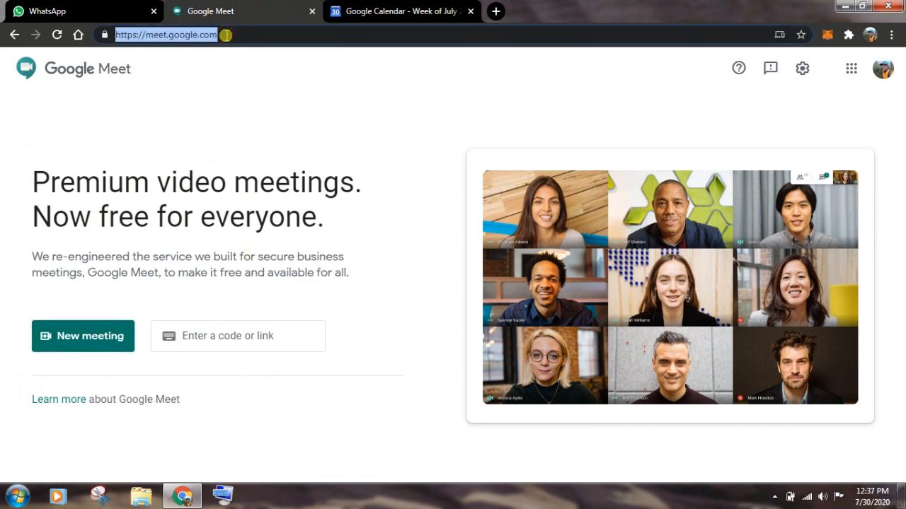
key(ctrl+v)
key(Return)
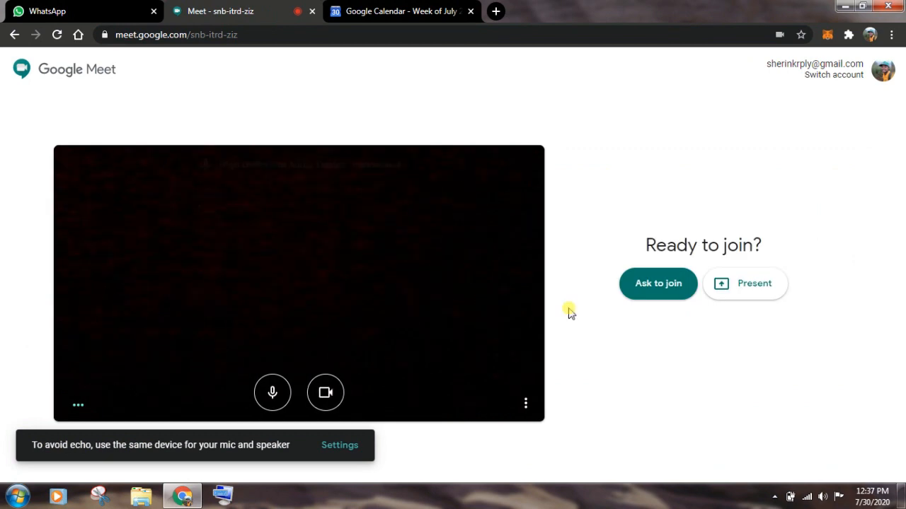
click(654, 285)
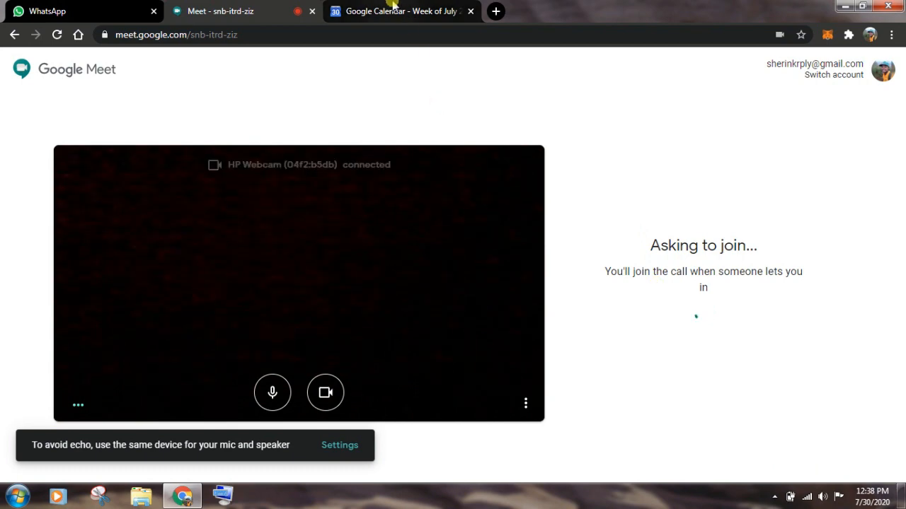
- Load the same meeting link in a new browser tab and switch the meeting page to the Code Uniq organizer account
click(500, 10)
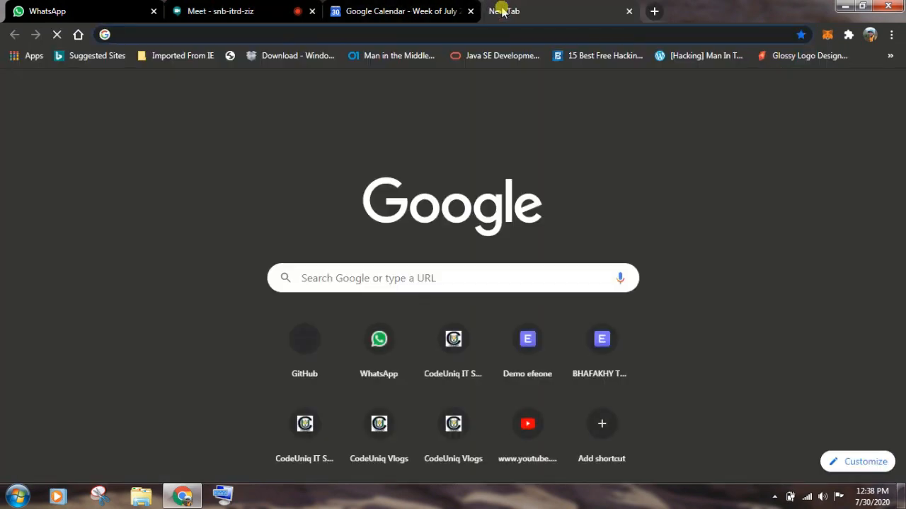
key(ctrl+v)
key(Return)
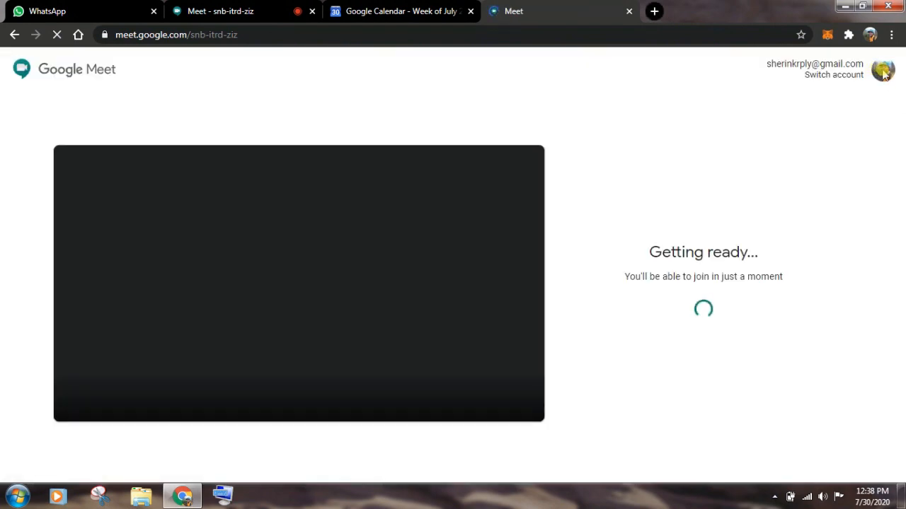
click(838, 75)
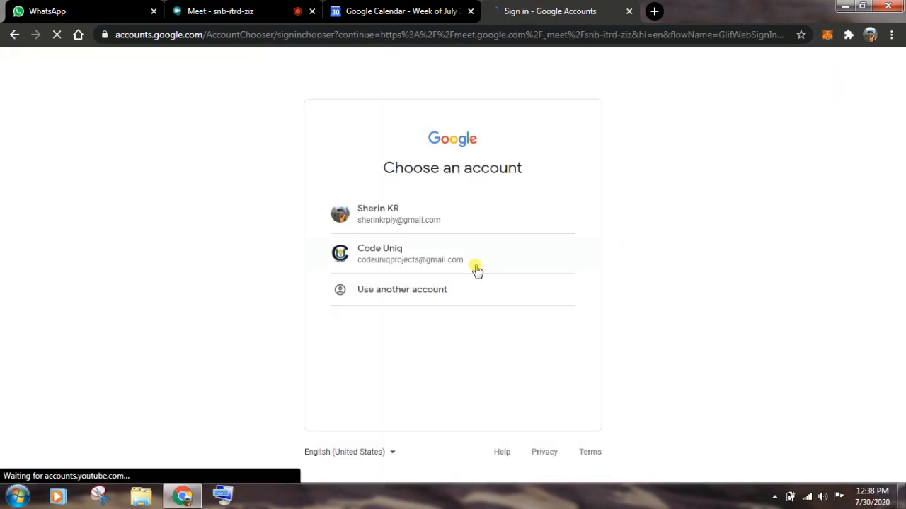
click(473, 258)
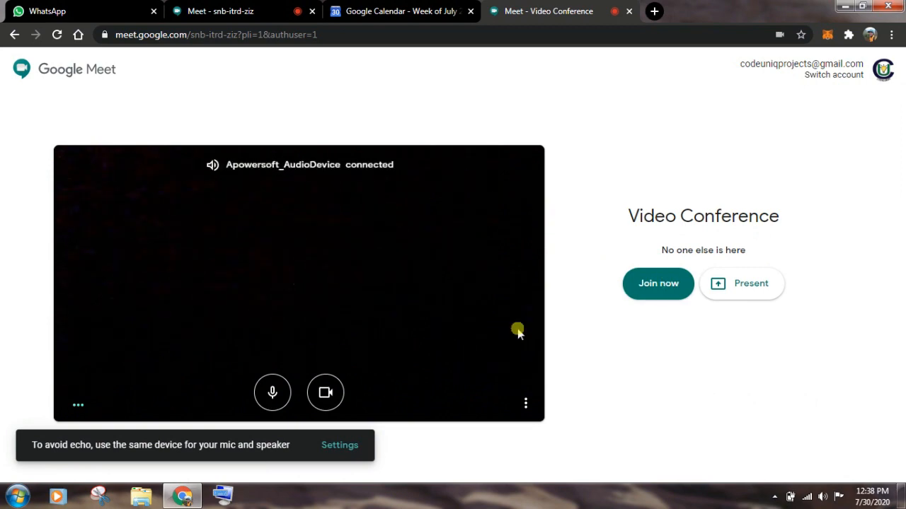
- Turn off the camera and microphone and join the Video Conference meeting as the organizer
click(325, 393)
click(272, 392)
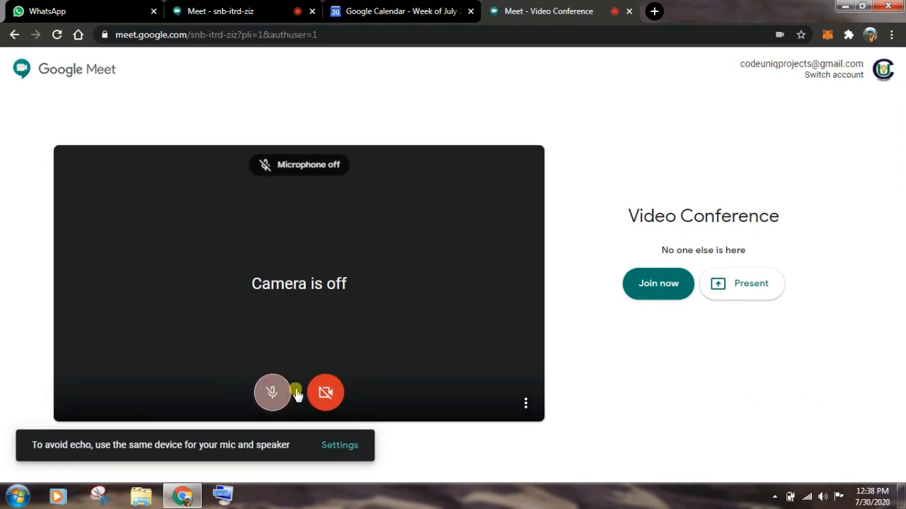
click(661, 288)
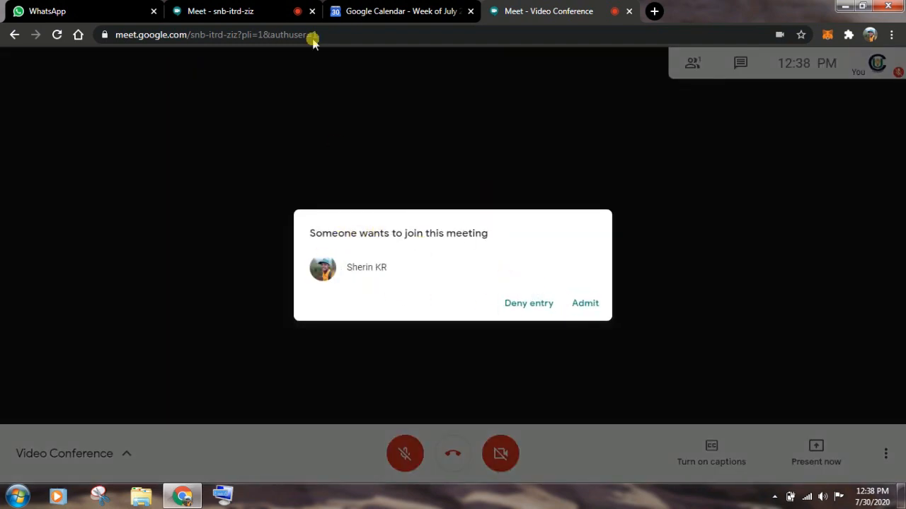
- Admit the waiting guest to the meeting from the organizer's tab and check the guest's meeting tab
click(196, 9)
click(574, 9)
click(585, 304)
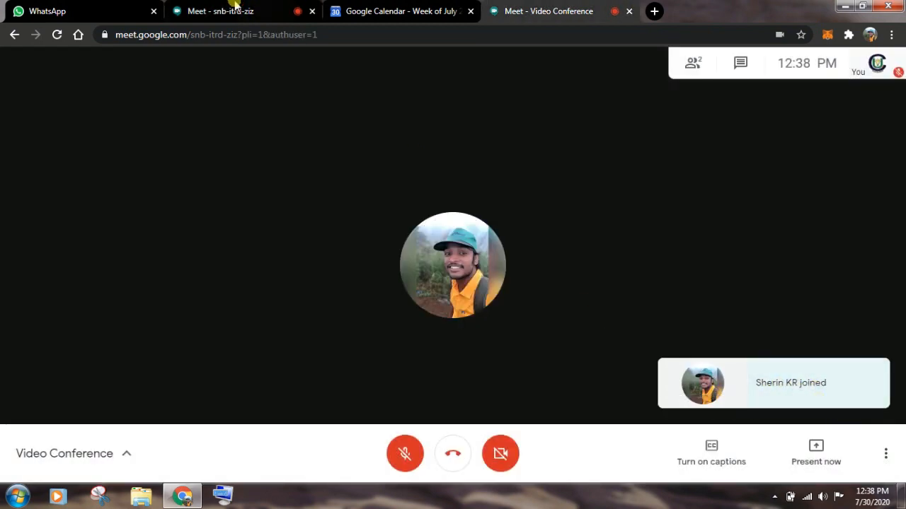
click(236, 7)
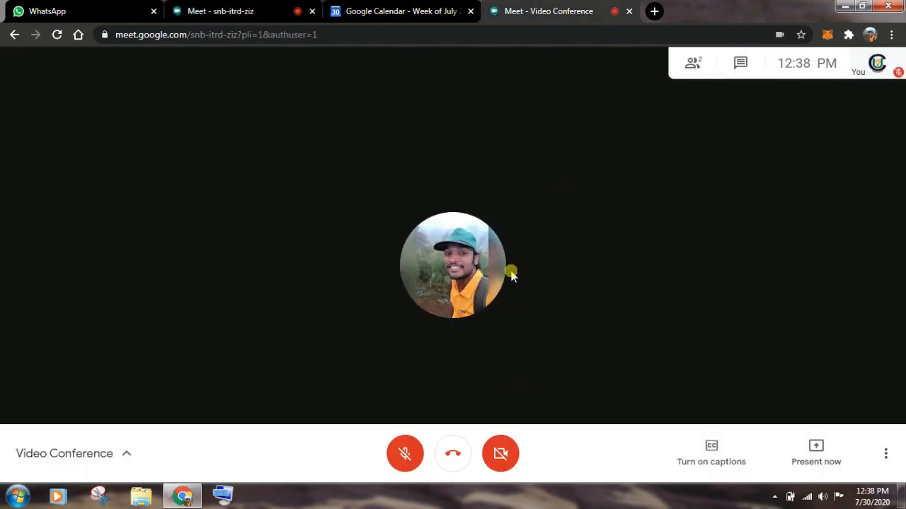
- Show the meeting's participant list and alternate the pinned view between Code Uniq and the guest, leaving the guest pinned
click(878, 65)
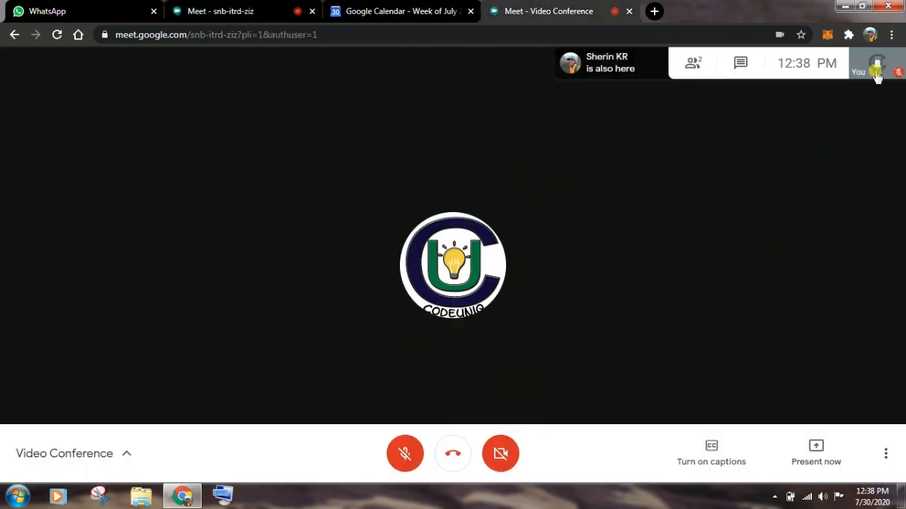
click(701, 62)
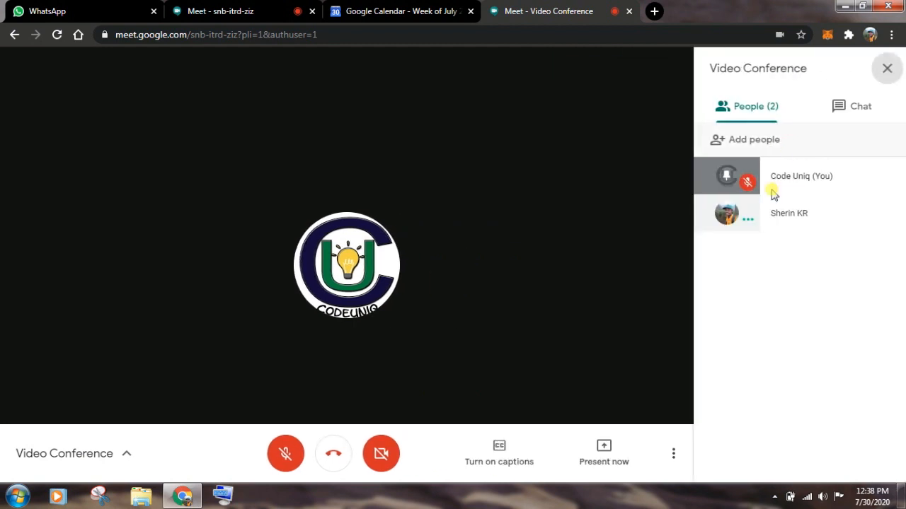
click(778, 221)
click(728, 223)
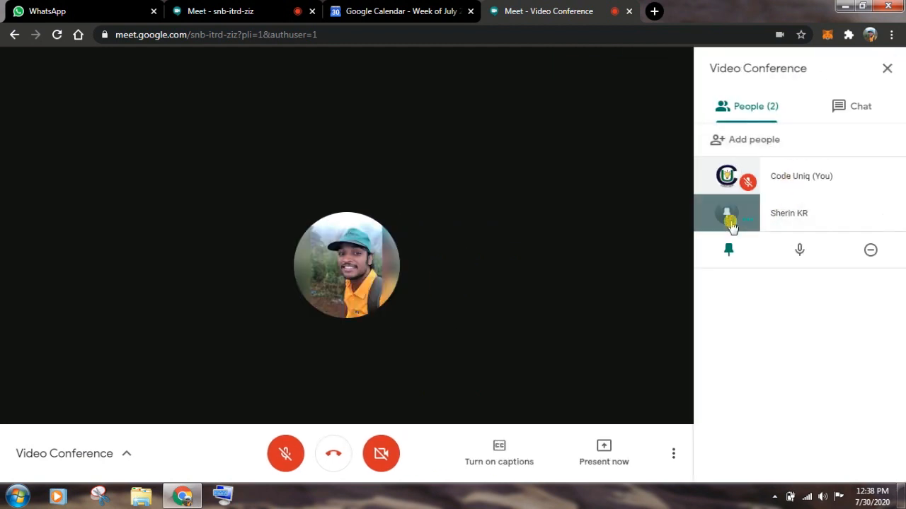
click(730, 192)
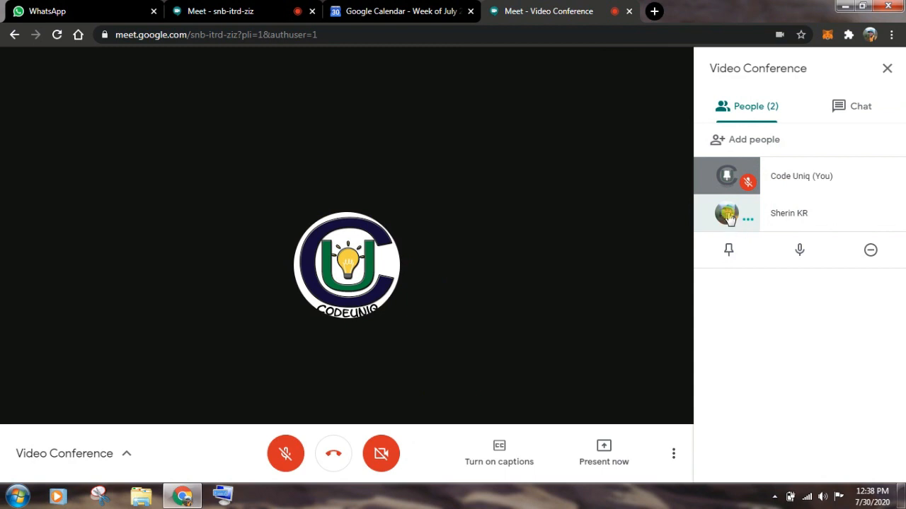
click(730, 220)
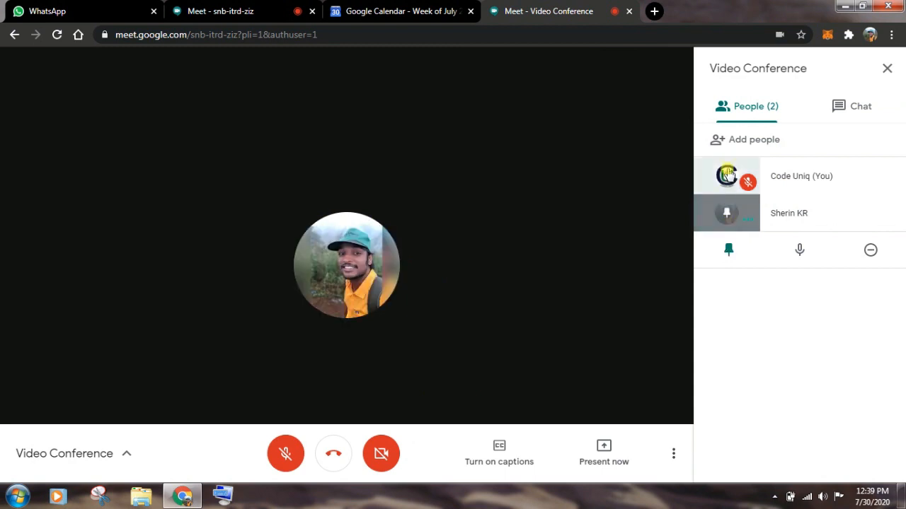
click(727, 175)
click(726, 218)
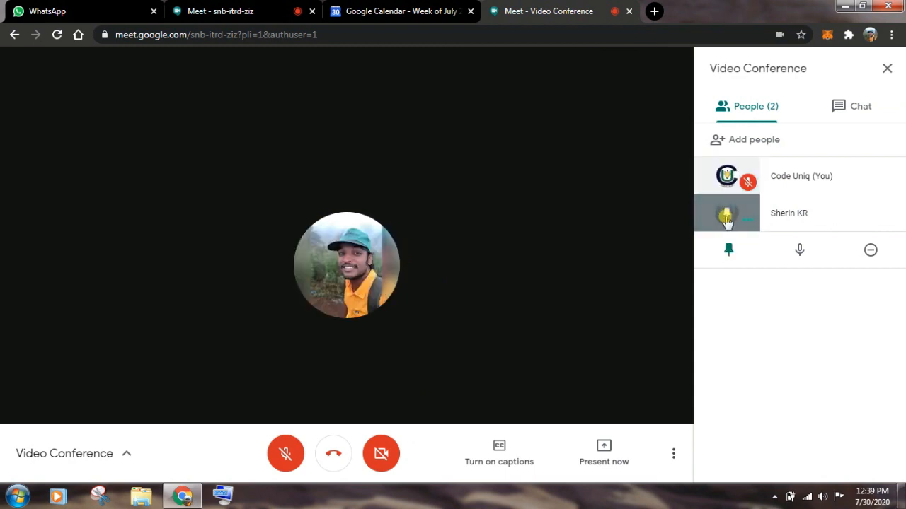
- Mute the guest for everyone in the call, turn the microphone back on from the guest's own tab, and return to the organizer's tab
click(799, 250)
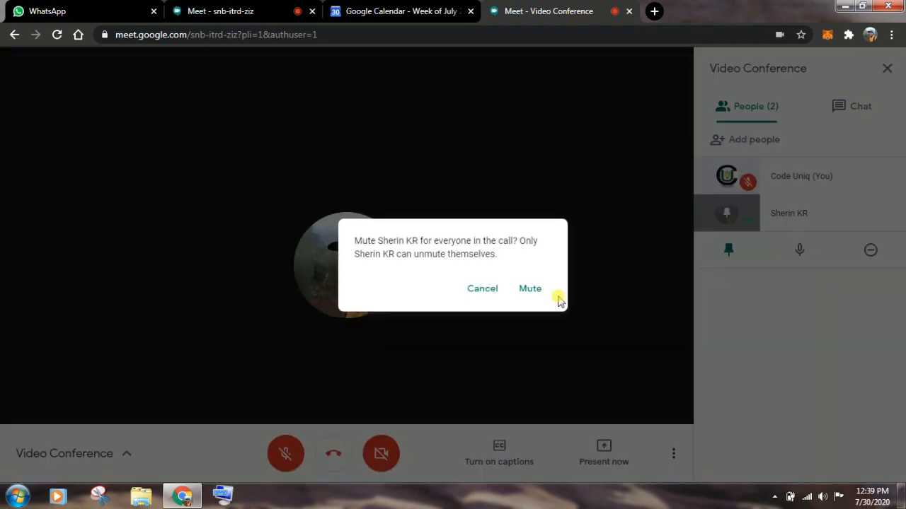
click(529, 290)
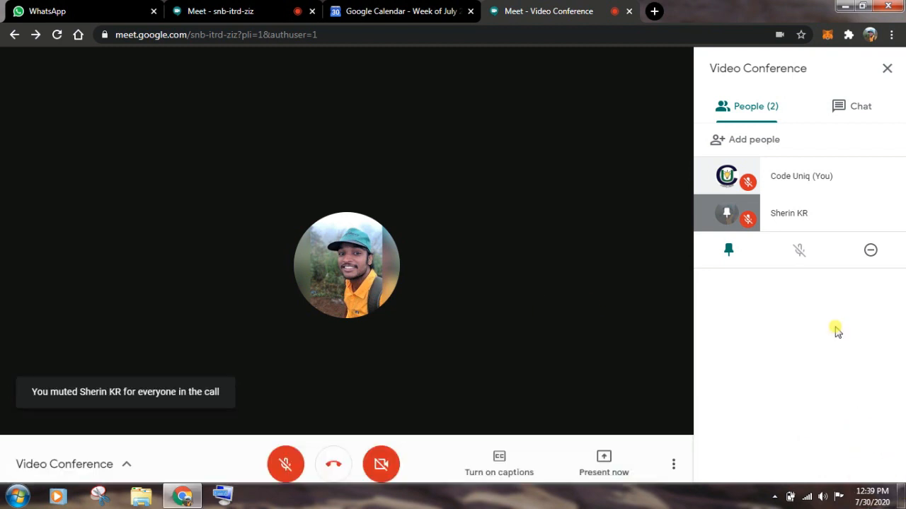
click(273, 10)
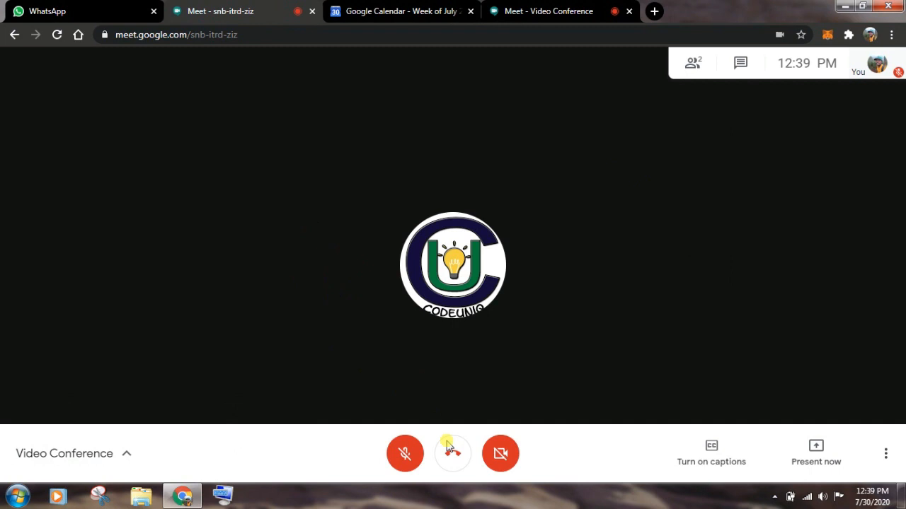
click(405, 453)
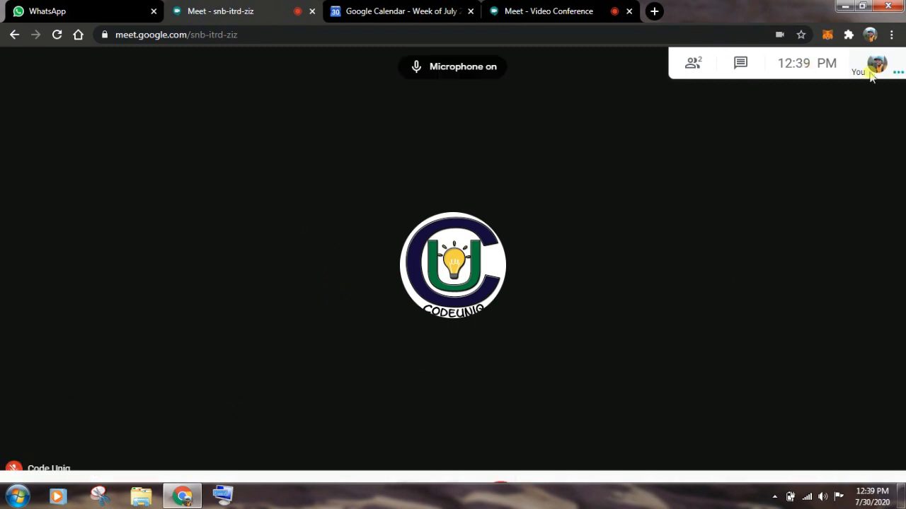
click(550, 6)
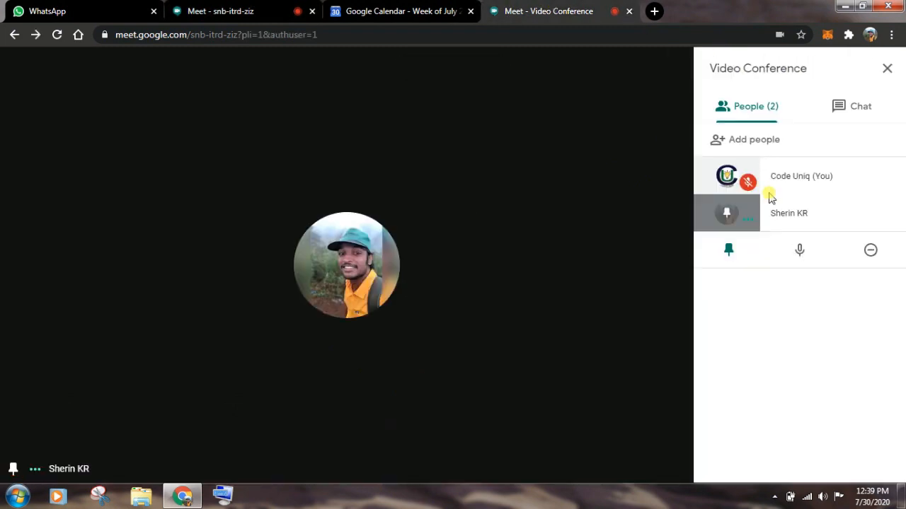
- Mute the guest for everyone again from the organizer's participant list and dismiss the browser notification
click(797, 251)
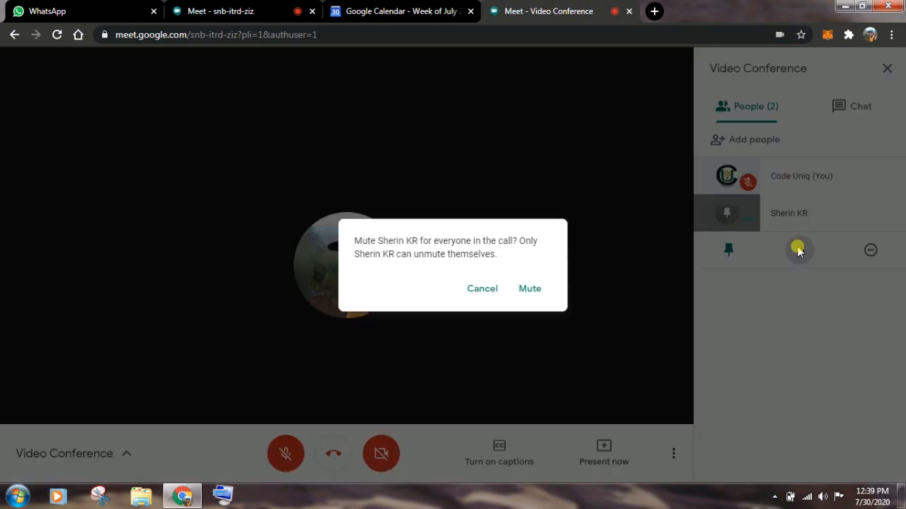
click(545, 290)
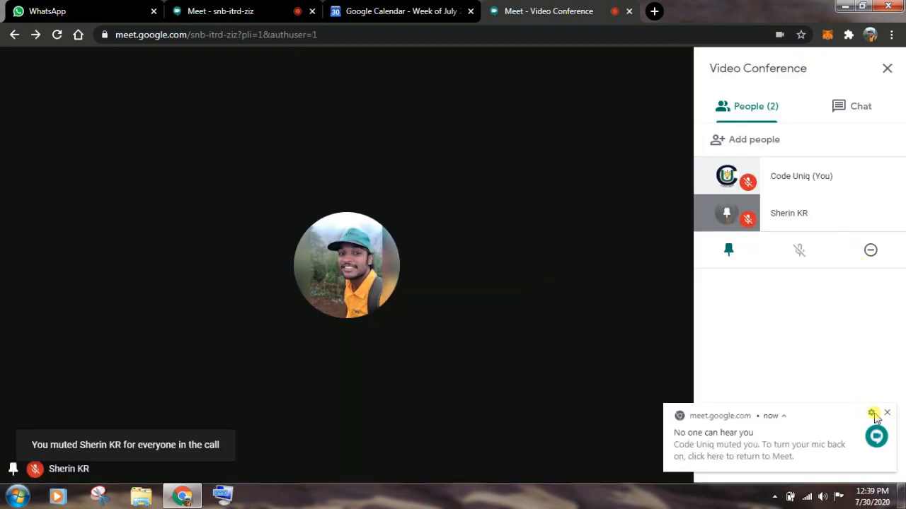
click(887, 413)
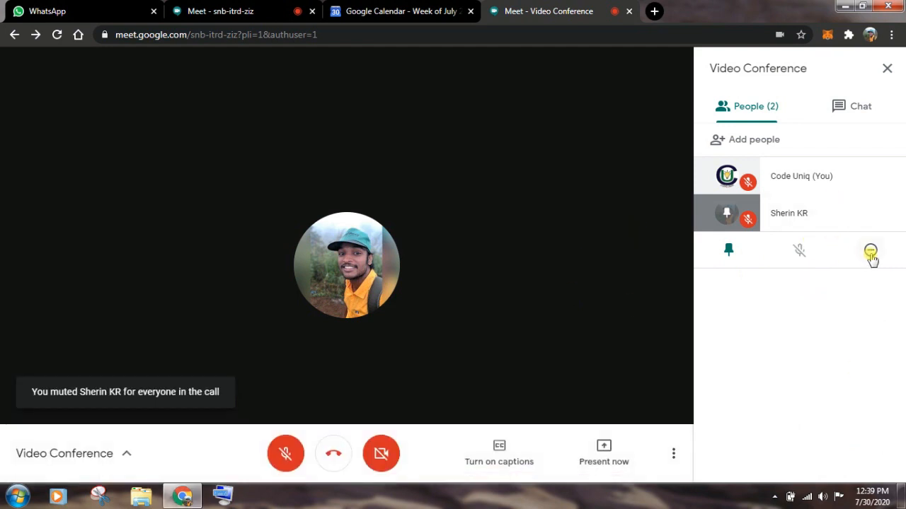
- Remove the guest from the call using the participant's controls and confirm the removal
click(885, 214)
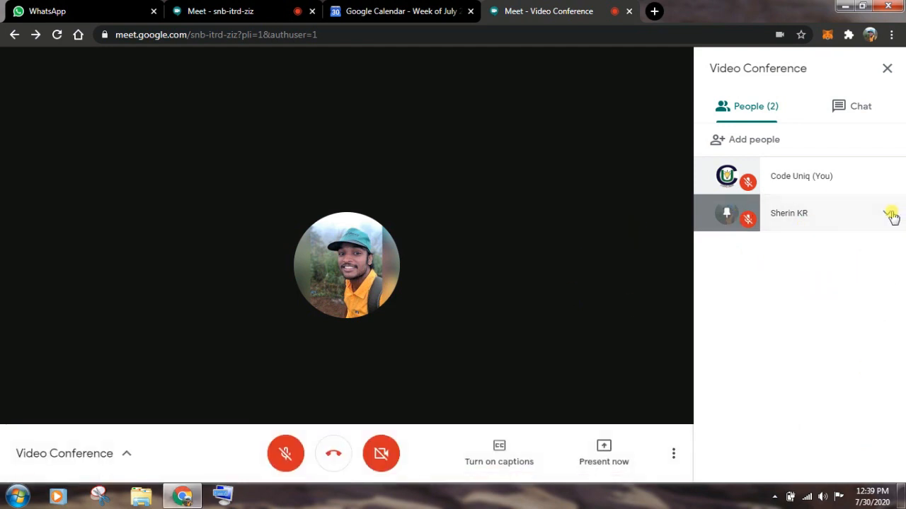
click(890, 215)
click(870, 252)
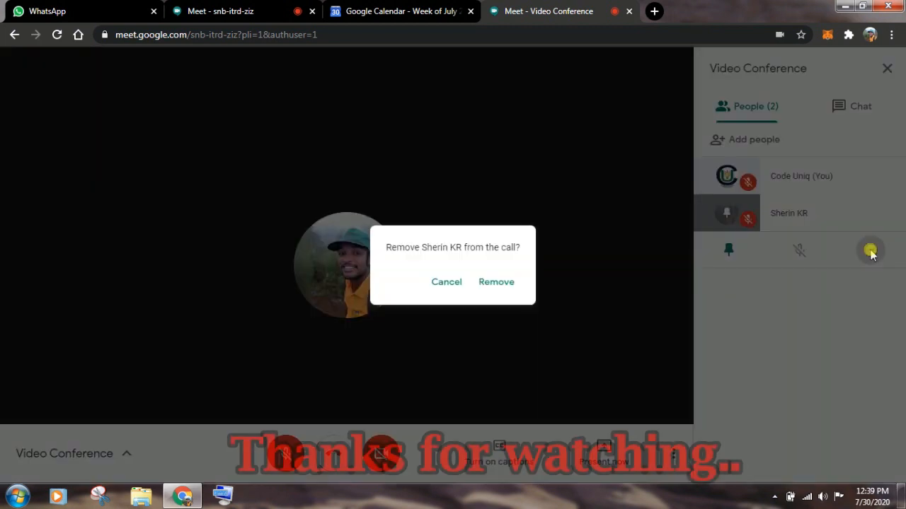
click(516, 284)
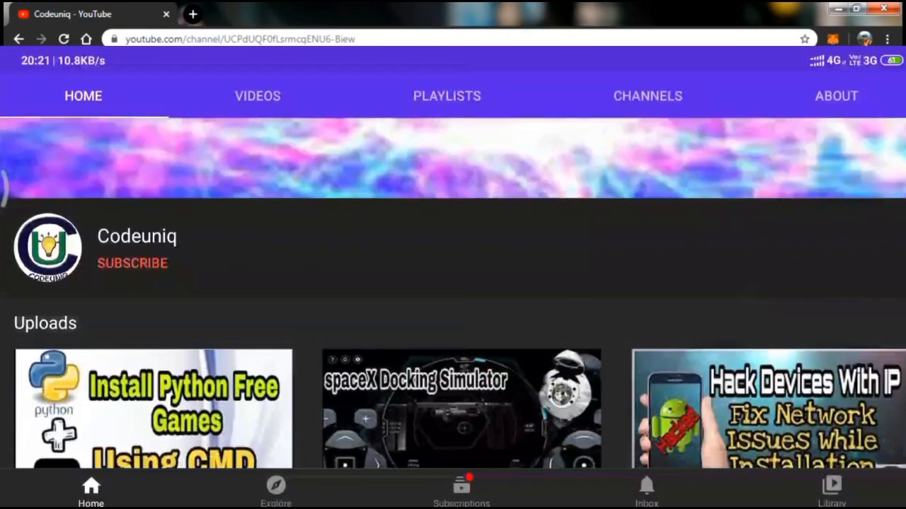
- Subscribe to the Codeuniq channel on YouTube and set its notifications to All
click(150, 266)
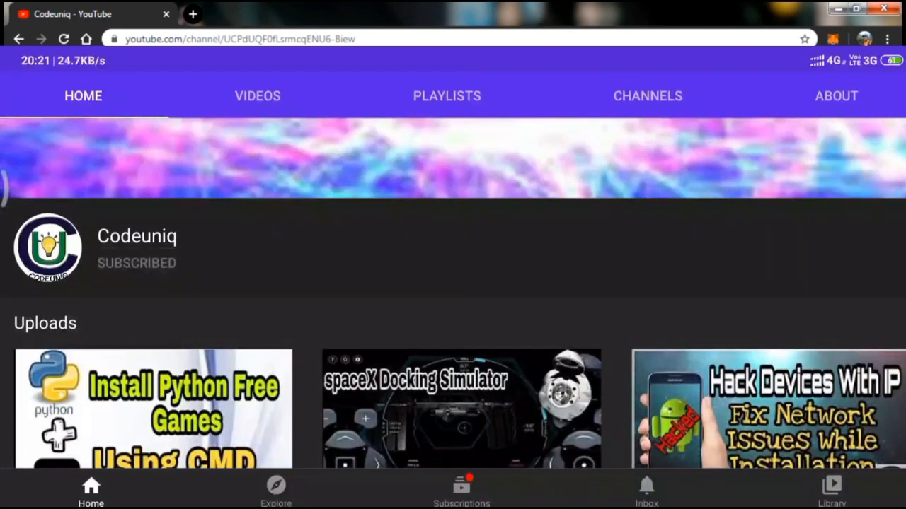
click(897, 263)
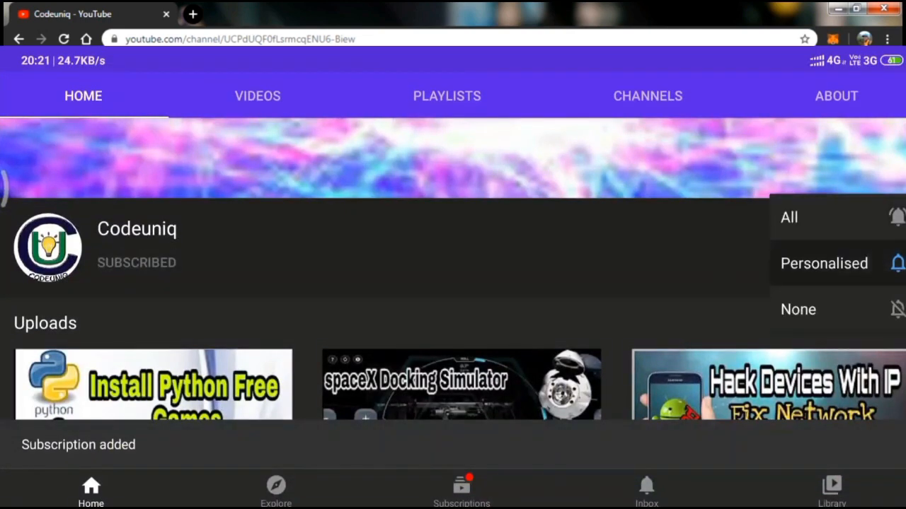
click(789, 217)
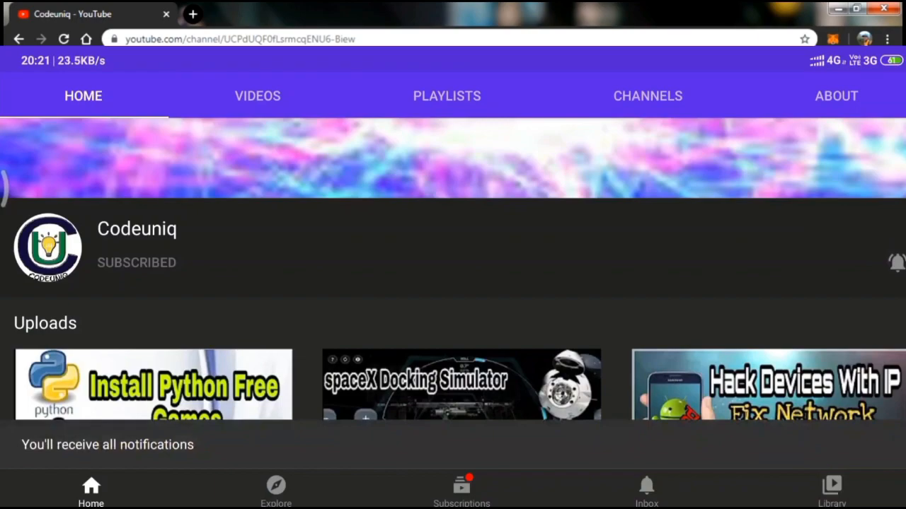